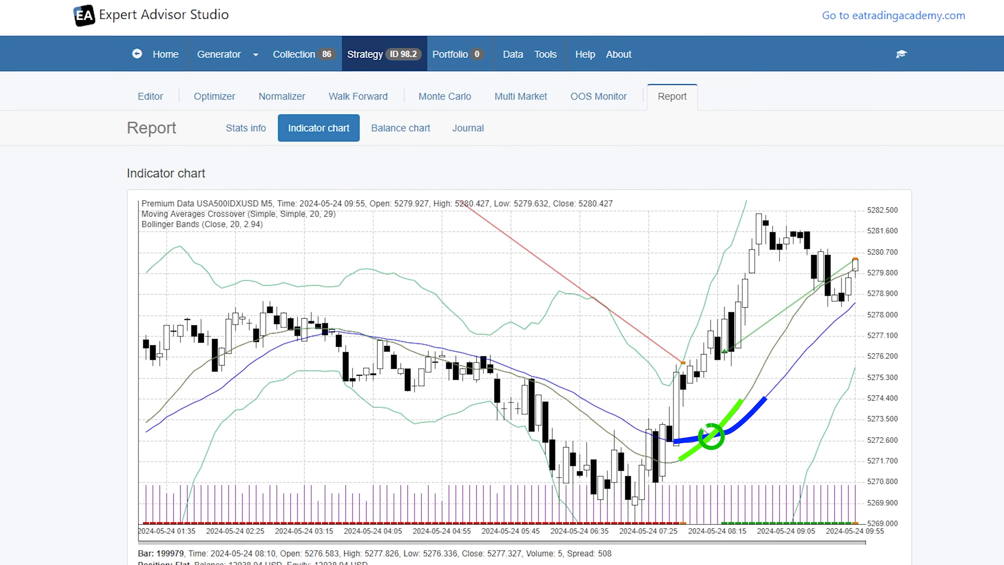
Open the USA500IDXUSD M5 strategy in the editor and export it as Expert Advisors for MT4 and MT5.
left_click(168, 98)
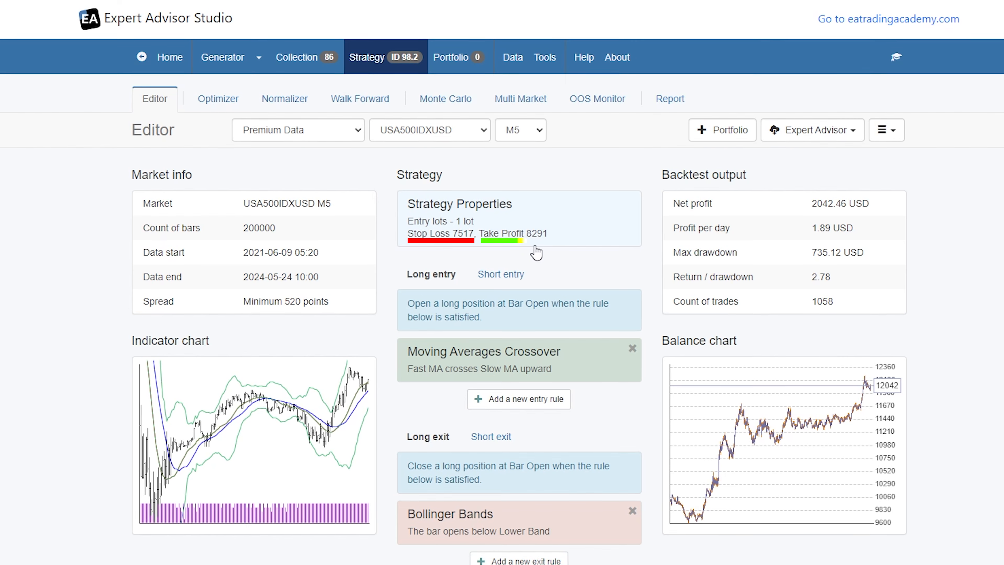
left_click(828, 129)
left_click(827, 159)
left_click(792, 134)
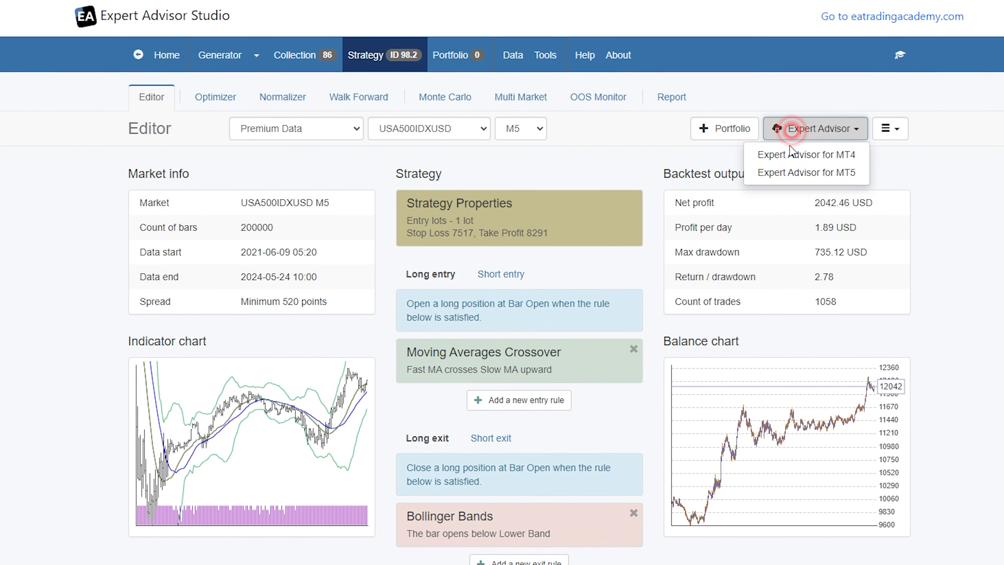
left_click(790, 172)
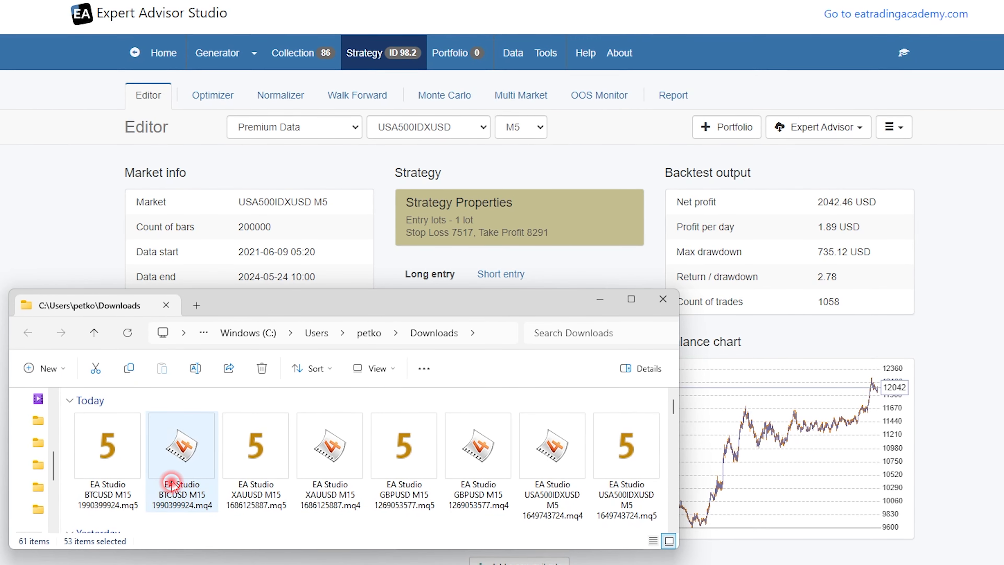
Copy the four EA Studio .mq4 files for BTCUSD, XAUUSD, GBPUSD and USA500IDXUSD from the Downloads folder.
left_click(302, 475, "ctrl")
left_click(483, 462, "ctrl")
left_click(532, 458, "ctrl")
right_click(521, 461)
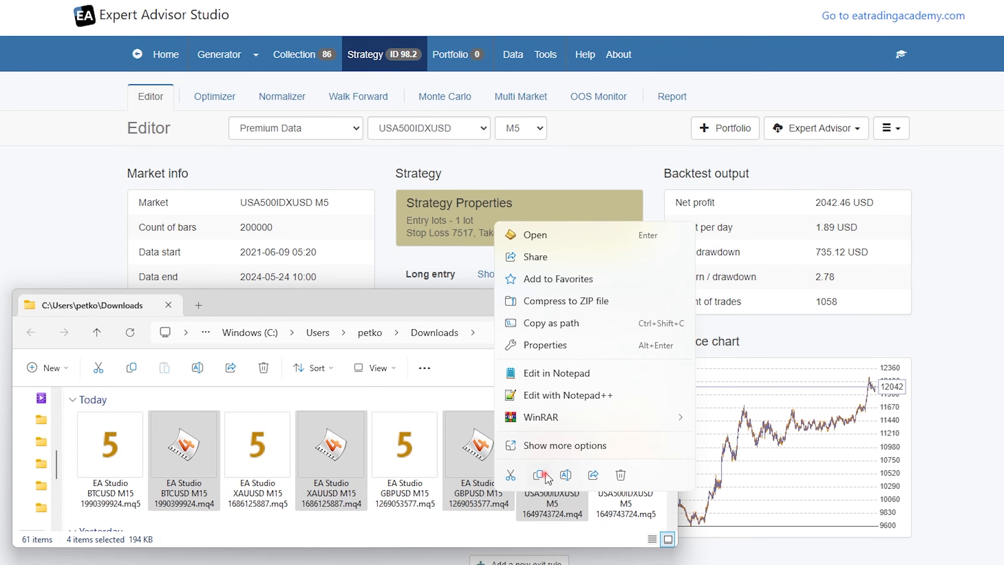
left_click(546, 476)
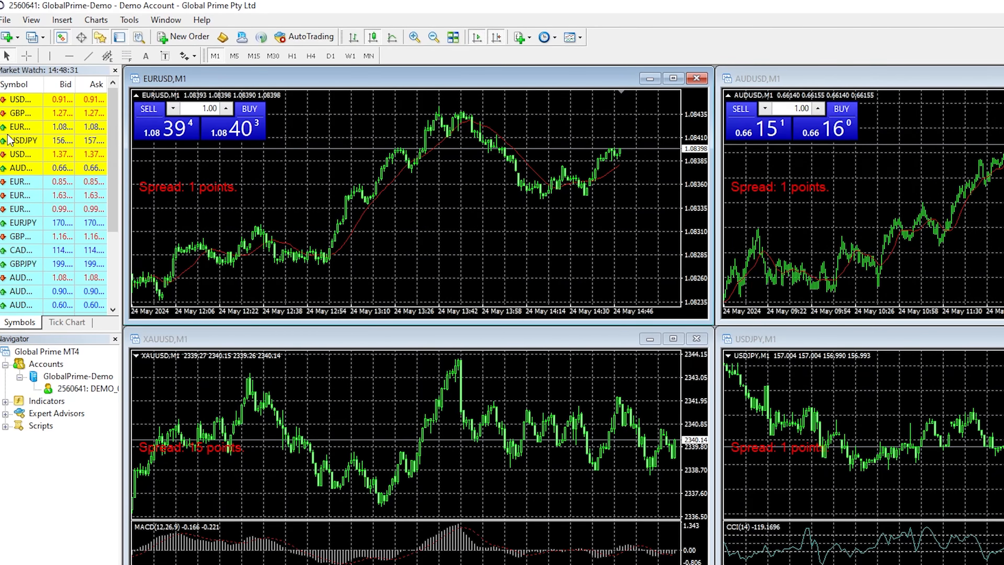
Switch to MetaTrader 4 and open the MQL4 Experts folder inside its data folder.
left_click(7, 21)
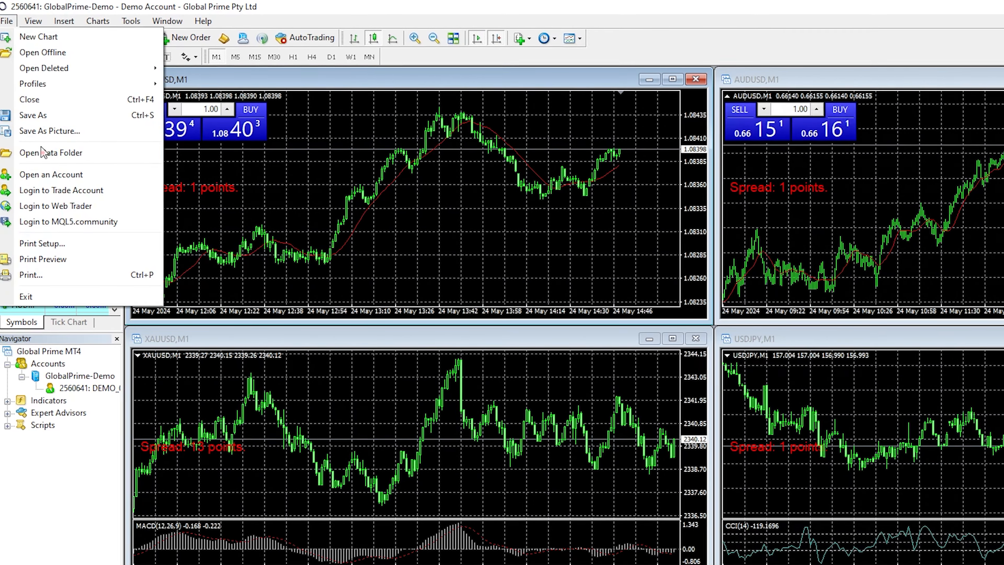
left_click(51, 152)
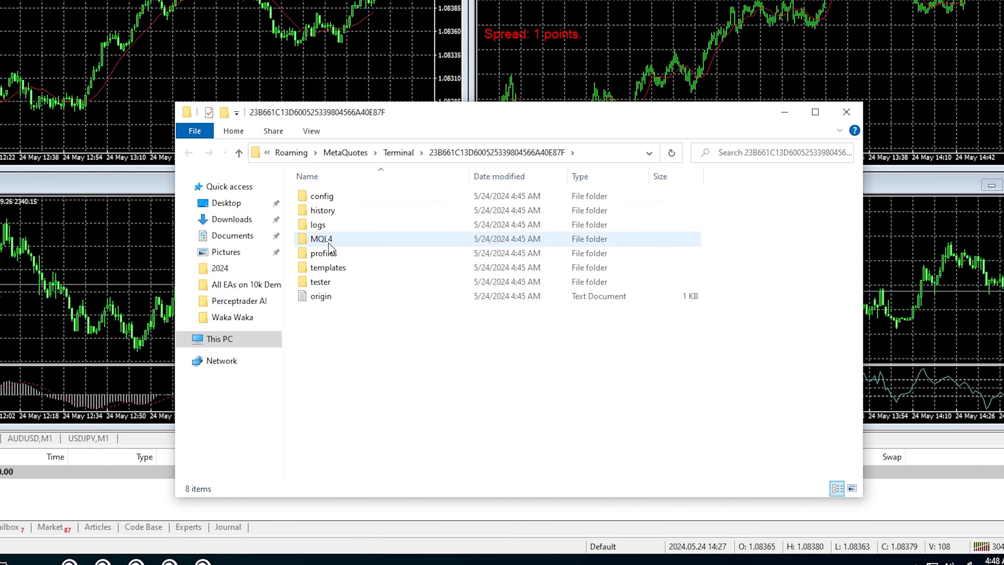
double_click(328, 242)
double_click(332, 196)
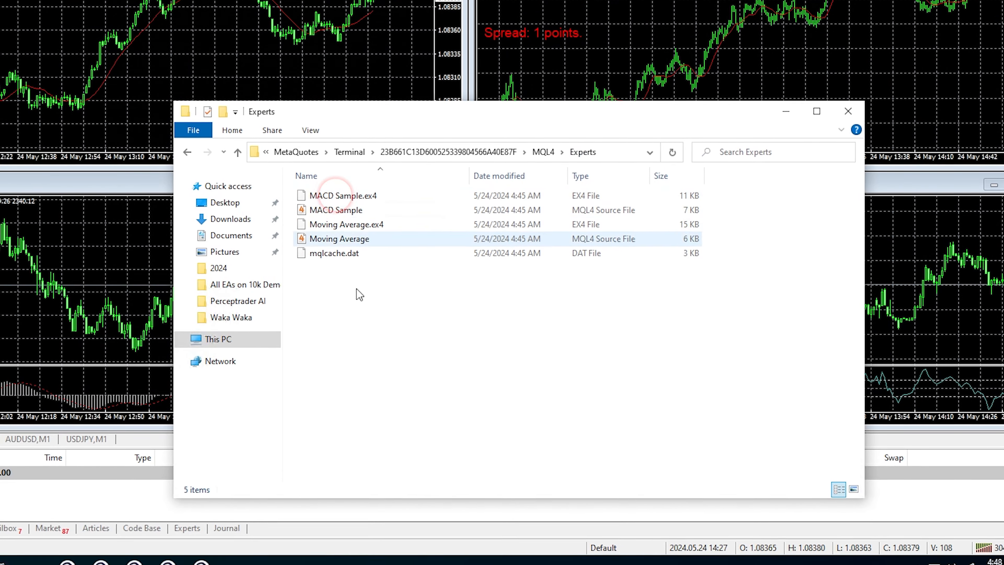
Delete all existing sample files in the Experts folder and paste the four copied Expert Advisors there.
left_click_drag(391, 301, 334, 197)
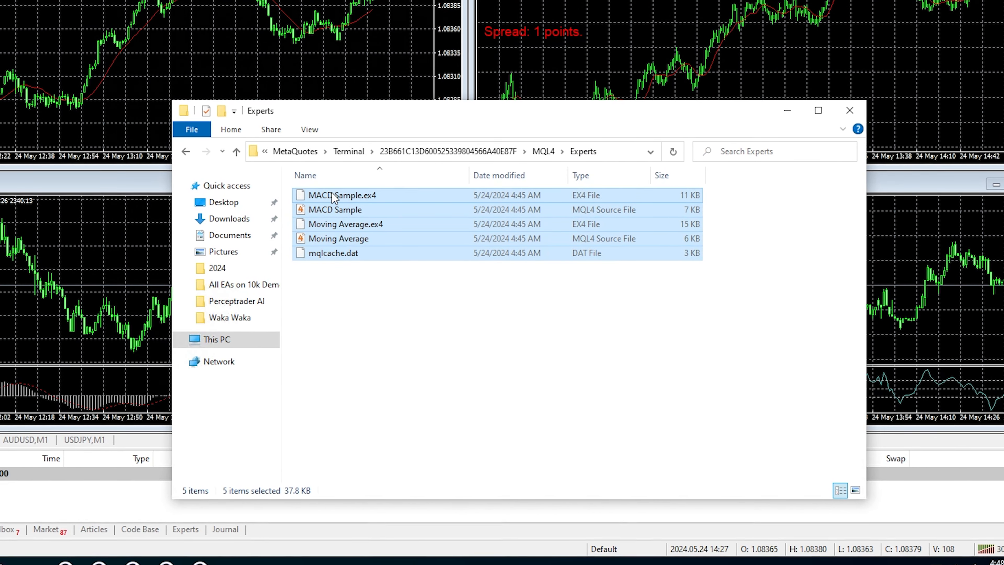
key("Delete")
left_click(333, 196)
key("ctrl+v")
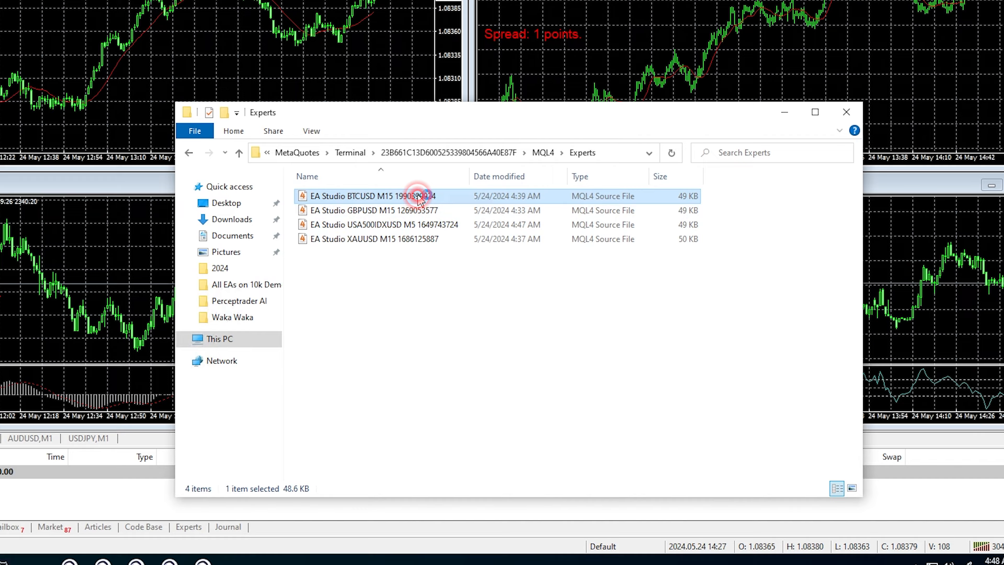
Open the EA Studio BTCUSD M15 source file in MetaEditor, look through its code and compile it.
double_click(419, 196)
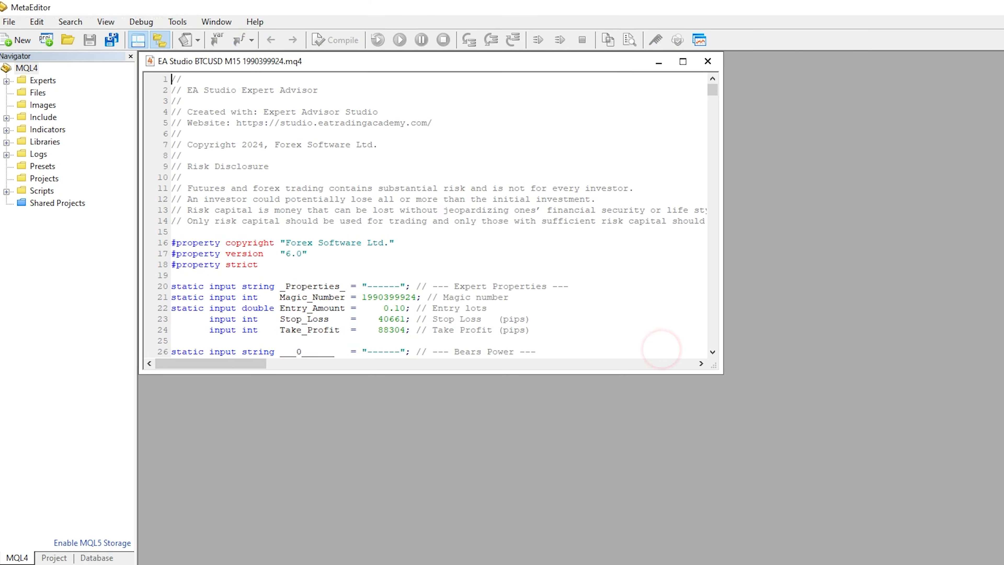
scroll(425, 215, "down", 20)
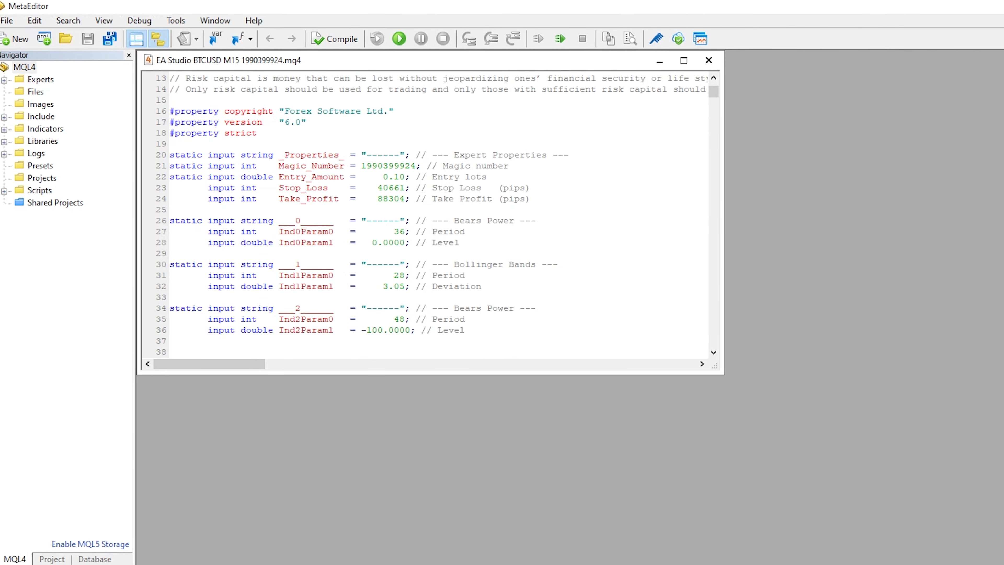
scroll(425, 214, "down", 20)
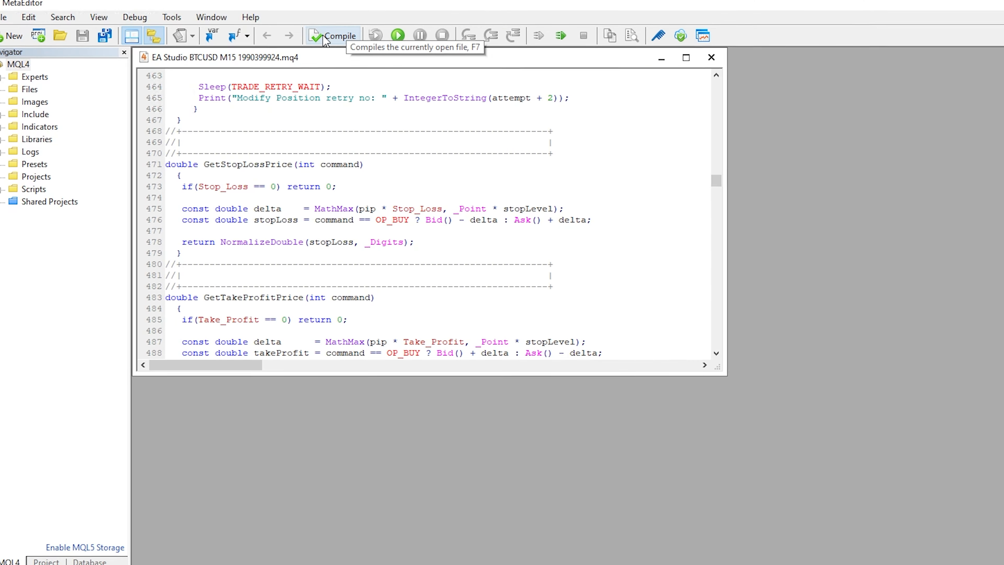
left_click(334, 38)
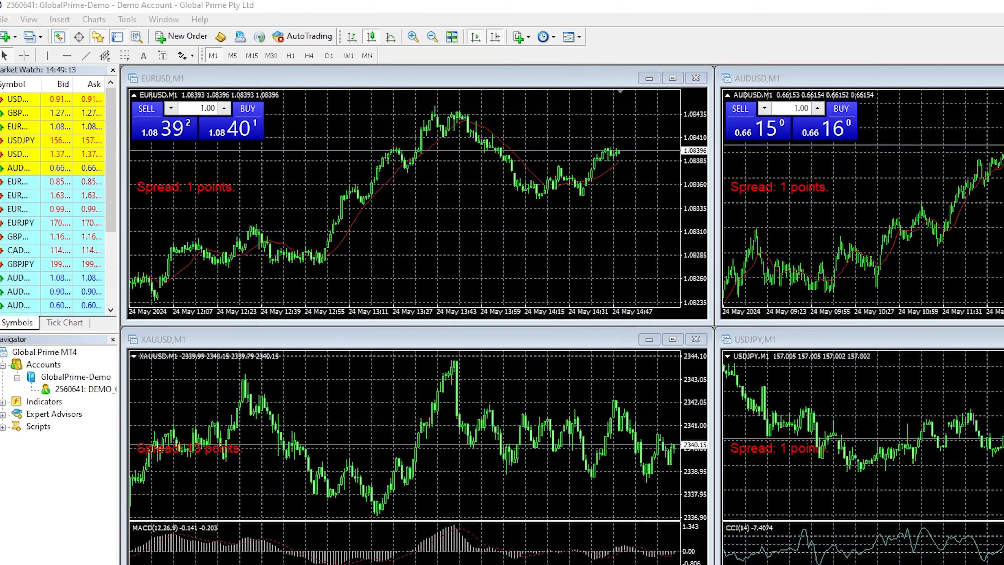
Refresh the Expert Advisors list in MetaTrader 4 and expand it to show the installed robots.
right_click(38, 416)
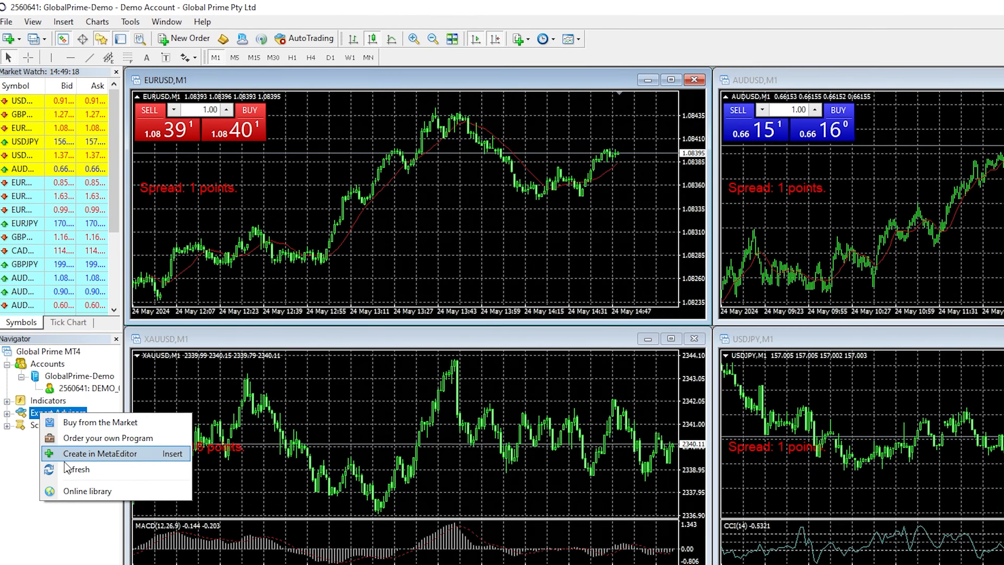
left_click(75, 469)
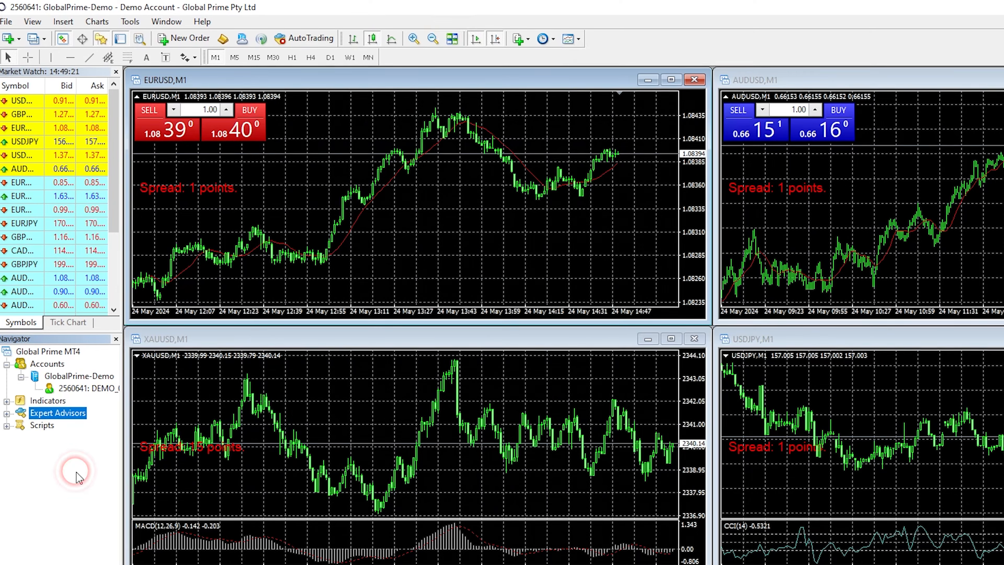
left_click(6, 414)
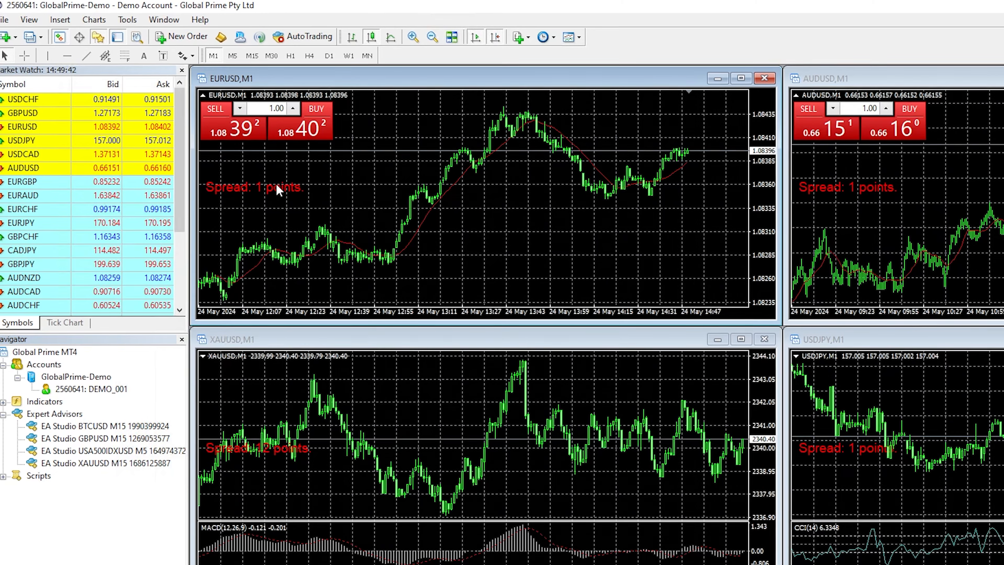
Load GBPUSD into the EURUSD chart window and set its timeframe to M15.
left_click(42, 113)
left_click_drag(41, 113, 335, 189)
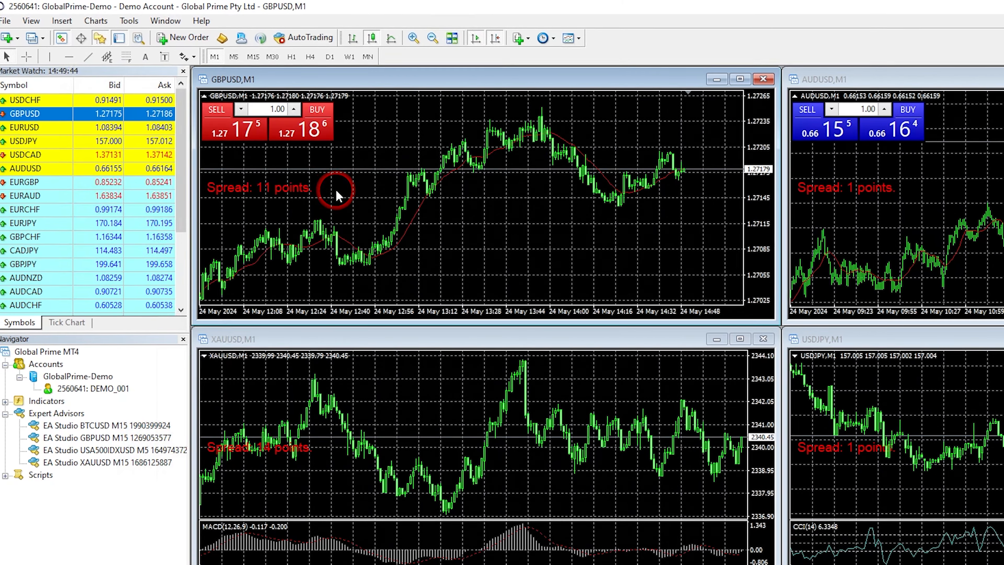
left_click(253, 57)
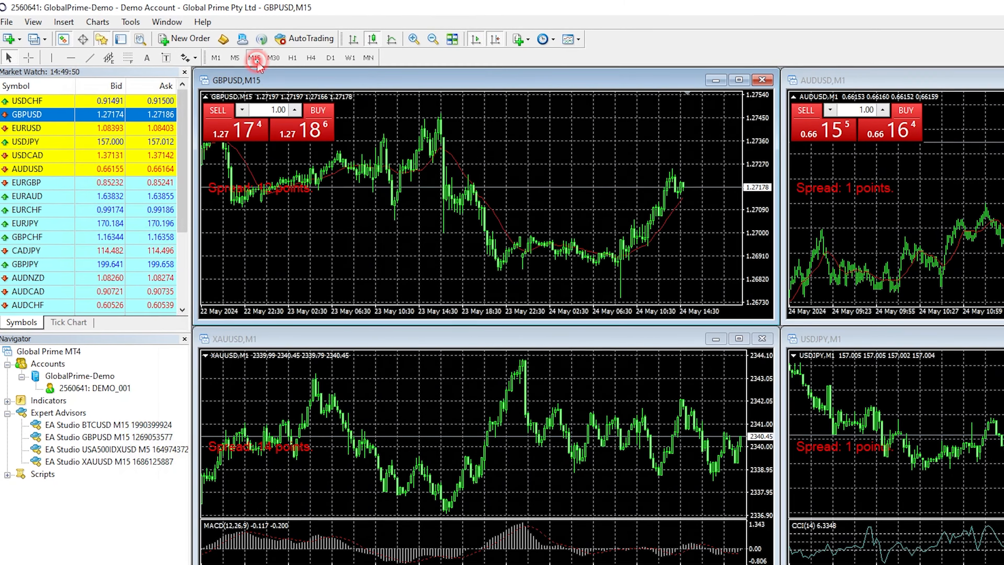
Show all available symbols in the Market Watch.
mouse_move(184, 154)
left_mouse_down()
mouse_move(189, 231)
mouse_move(187, 144)
left_mouse_up()
right_click(37, 182)
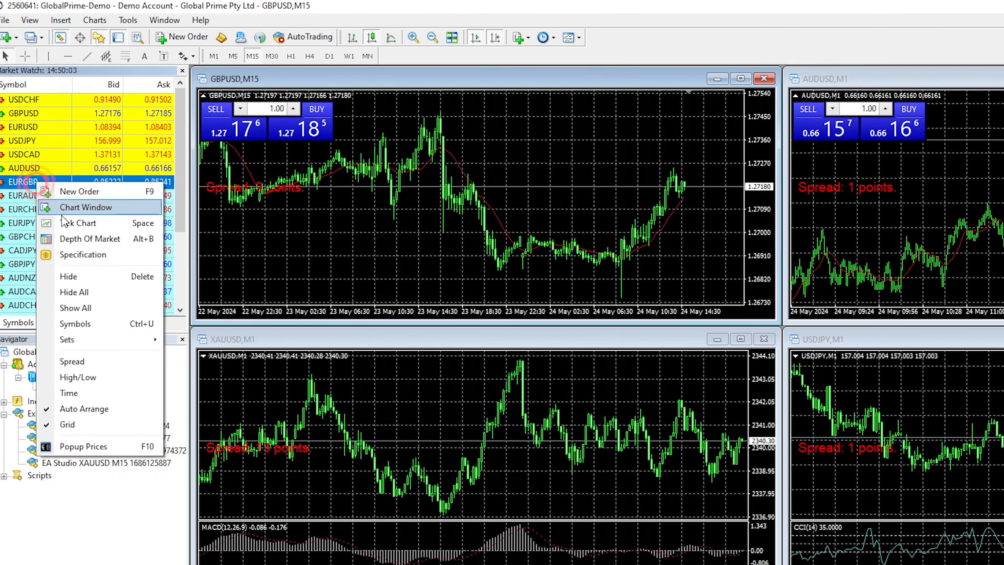
left_click(95, 308)
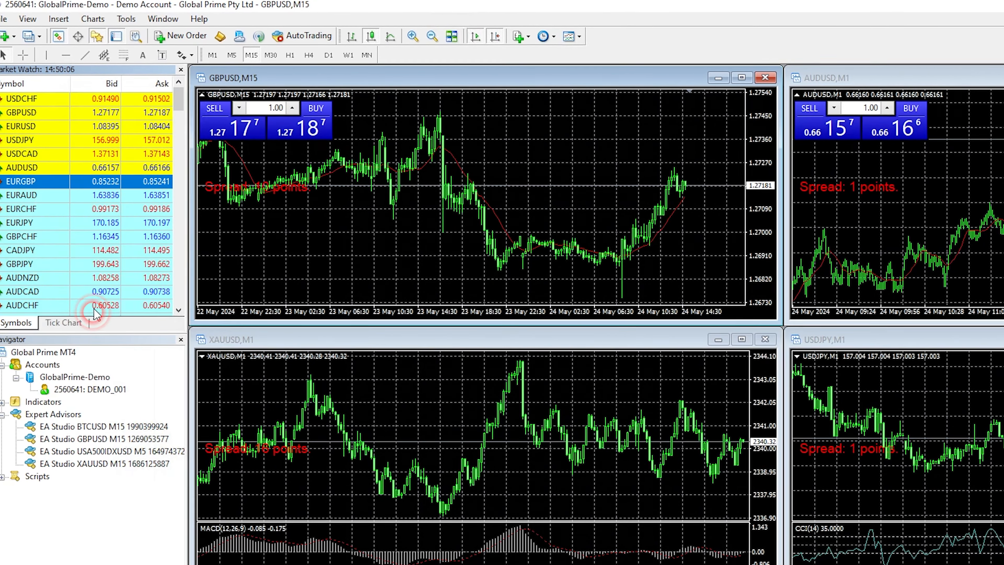
Load BTCUSD into the AUDUSD chart window and add the spread column to the Market Watch.
scroll(175, 115, "down", 2)
left_click_drag(177, 117, 177, 261)
left_click_drag(20, 112, 857, 265)
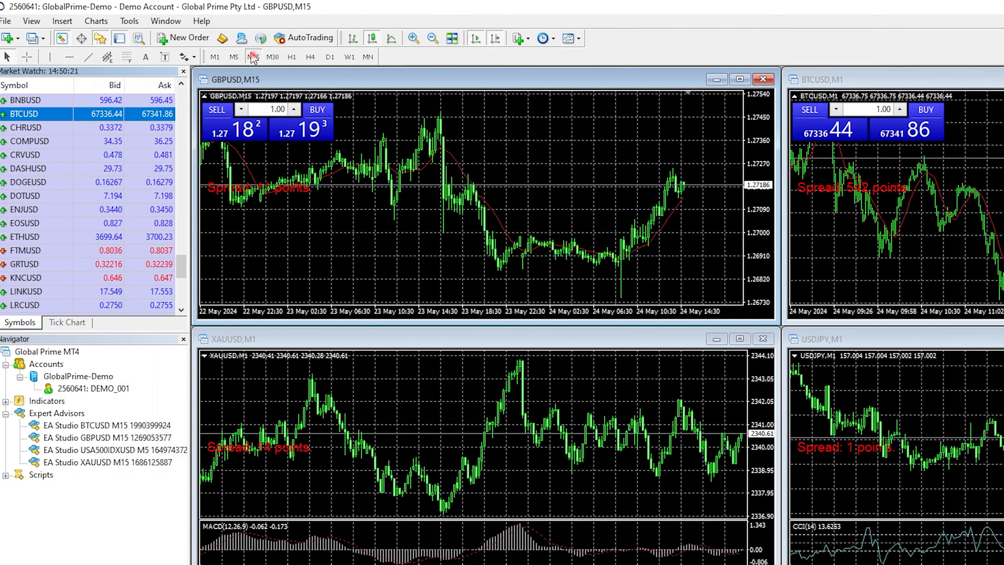
right_click(102, 114)
left_click(139, 294)
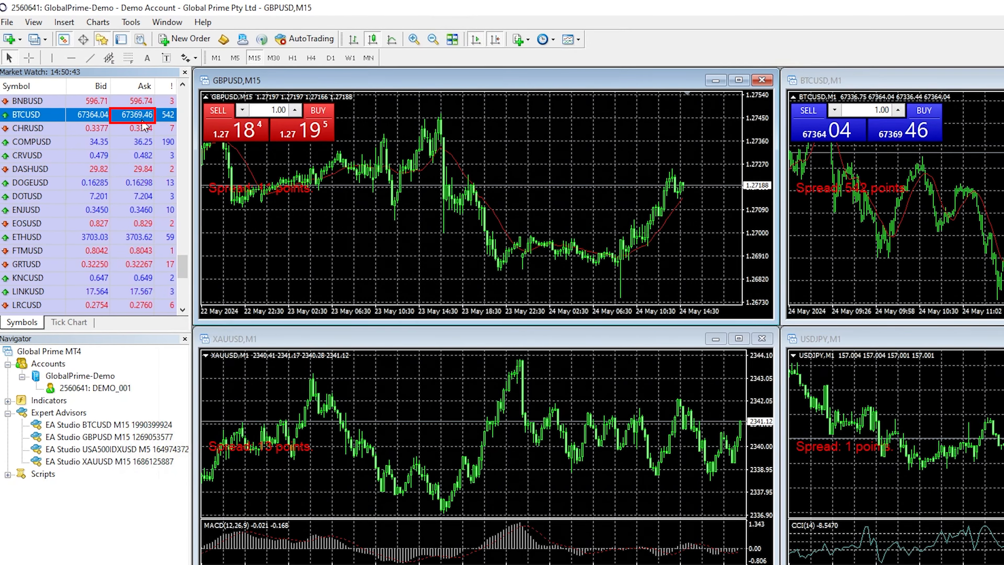
Find XAUUSD in the Market Watch, load it into the existing gold chart window and use the M15 timeframe.
left_click(307, 455)
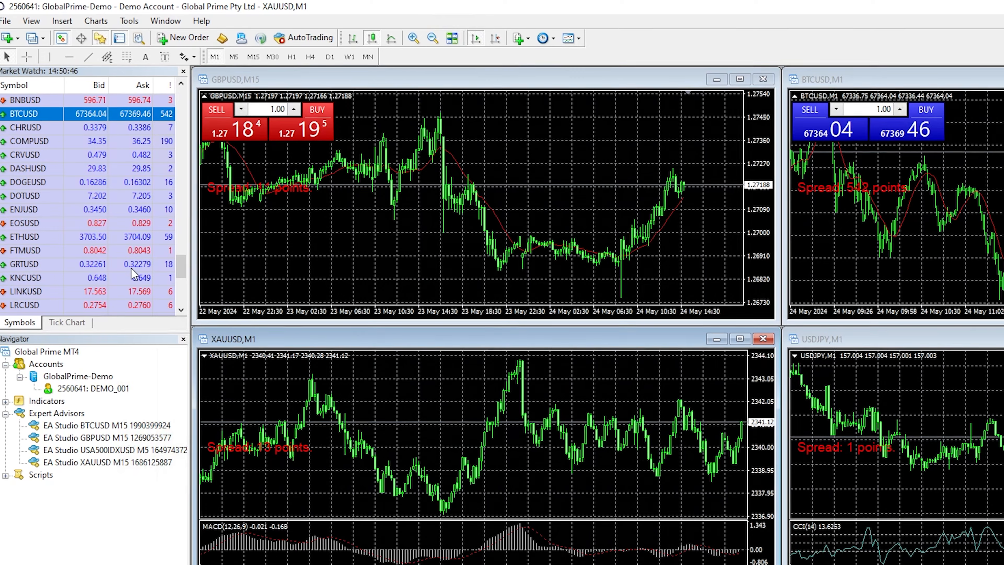
left_click(115, 250)
scroll(114, 250, "down", 6)
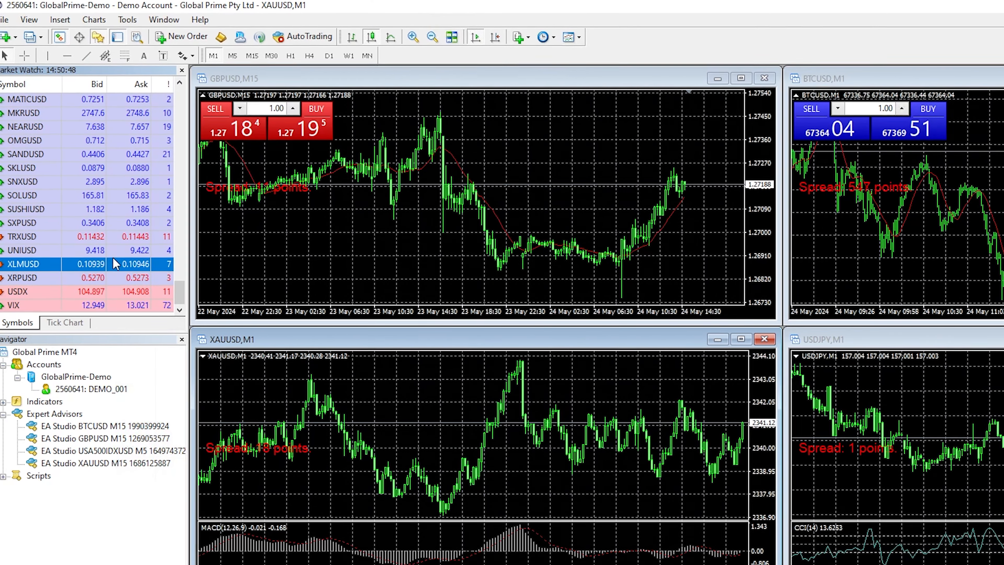
key("x")
key("x")
key("x")
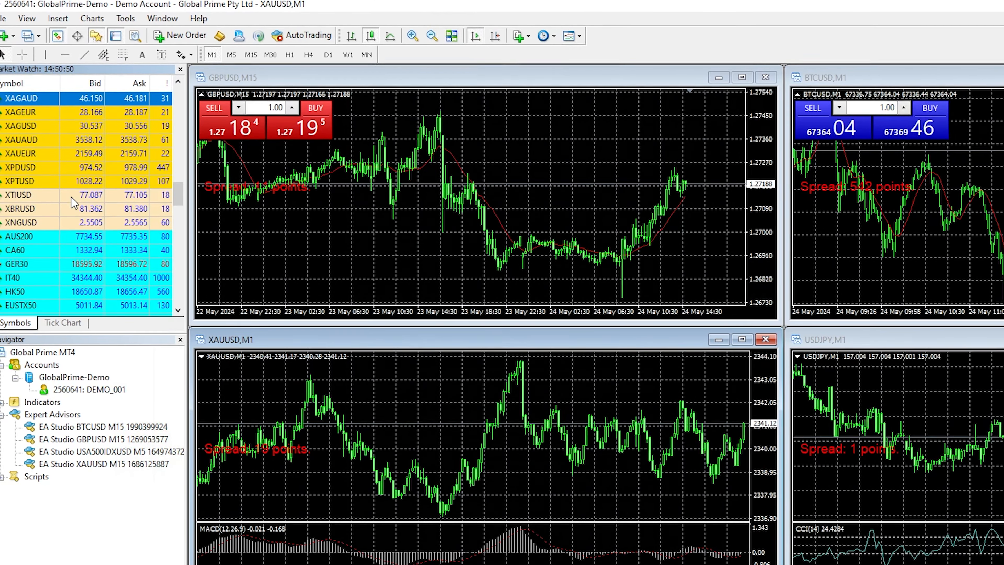
key("Down")
key("Down")
key("Down")
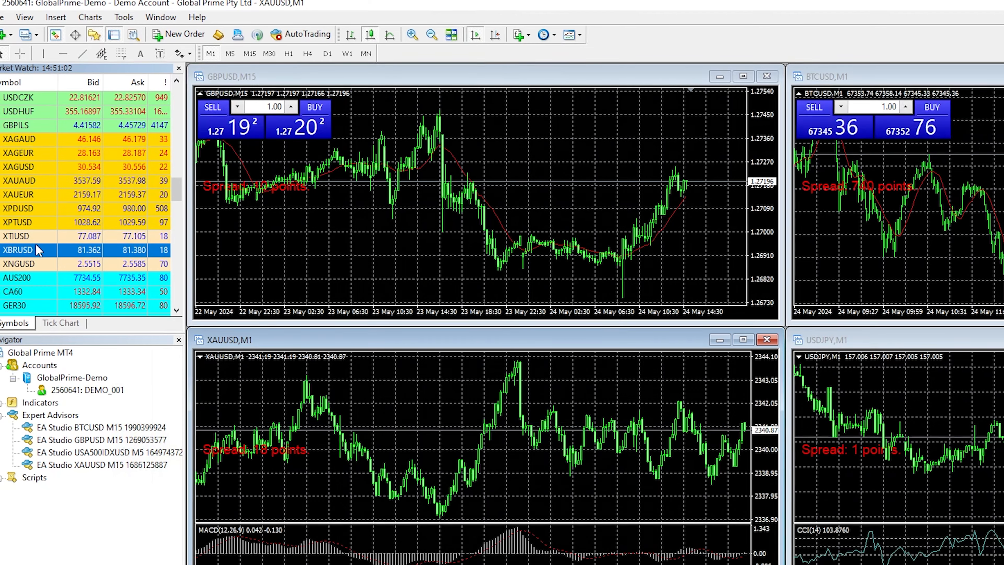
key("x")
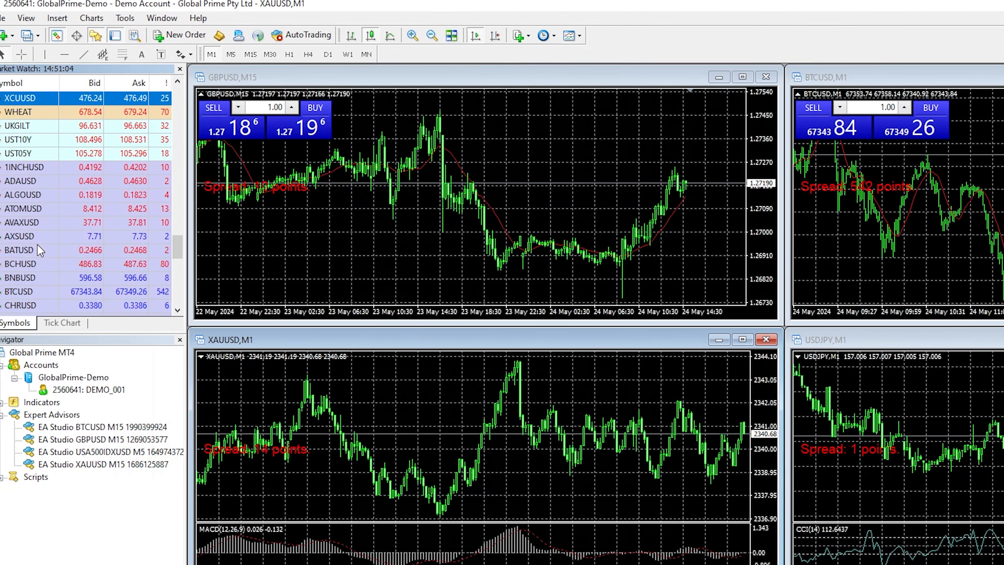
key("x")
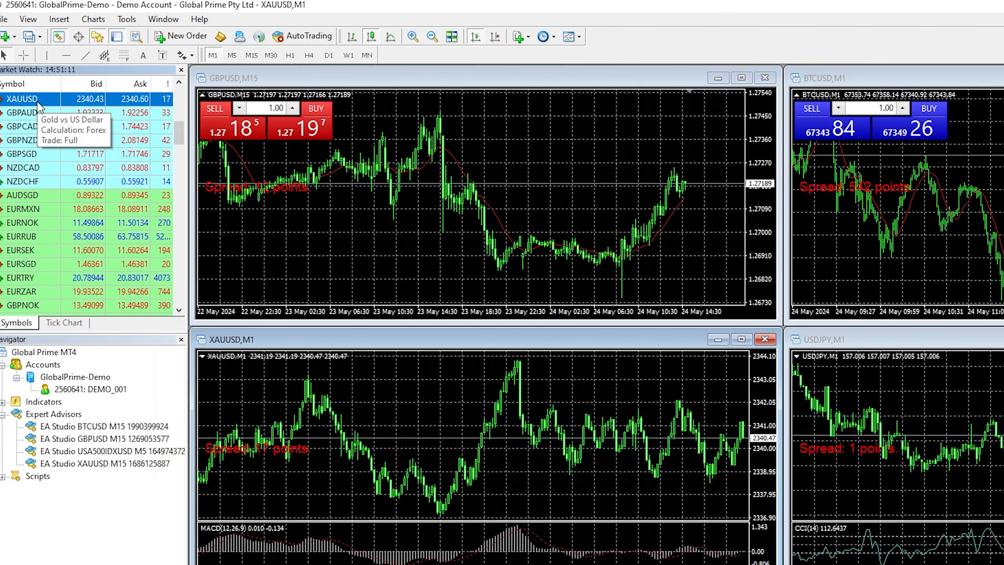
left_click(373, 407)
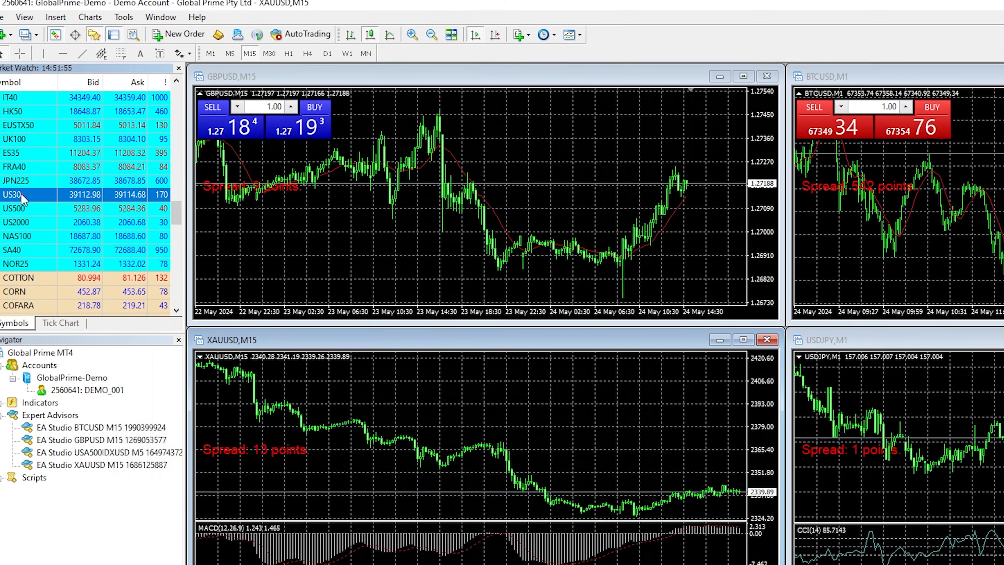
Load US30 into the USDJPY chart window and set its timeframe to M5.
left_click(870, 399)
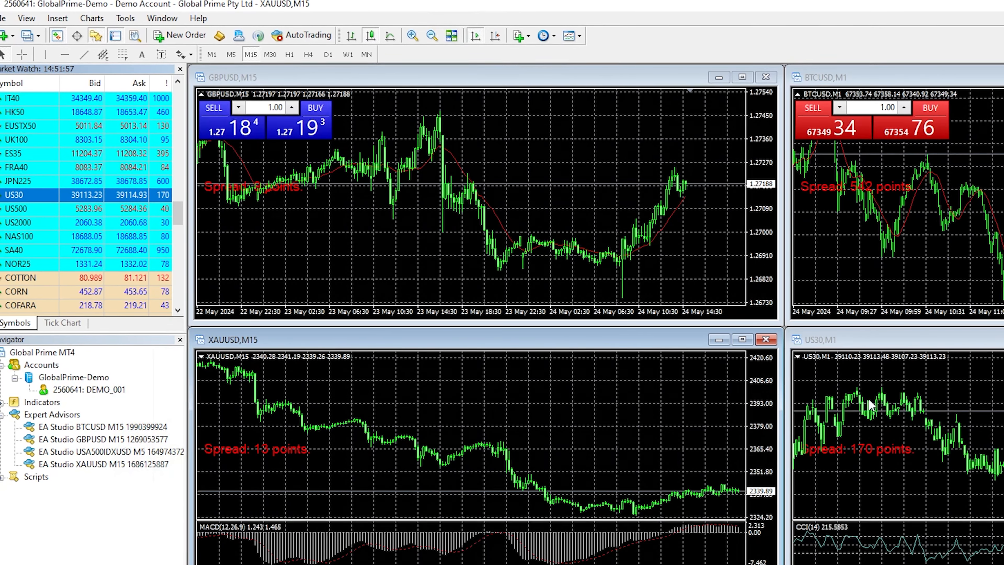
left_click(232, 55)
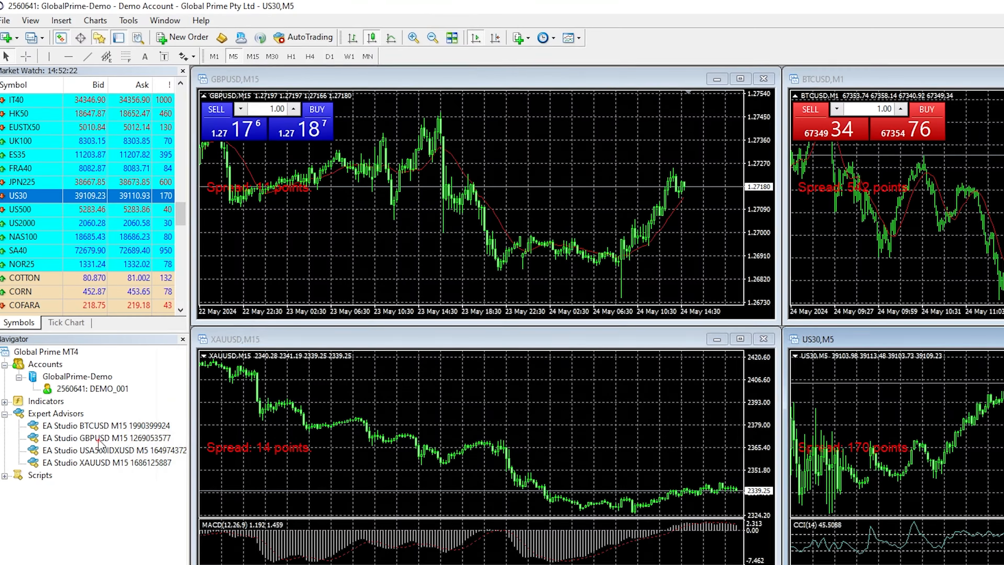
Attach the EA Studio GBPUSD M15 Expert Advisor to the GBPUSD chart, reviewing and accepting its default inputs.
left_click_drag(106, 438, 315, 269)
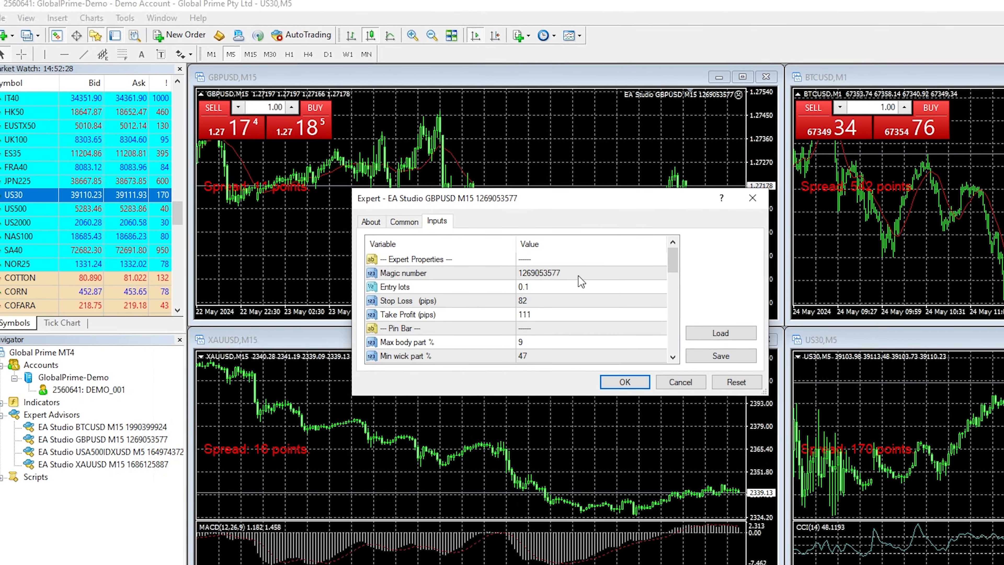
scroll(578, 284, "down", 2)
scroll(580, 292, "down", 4)
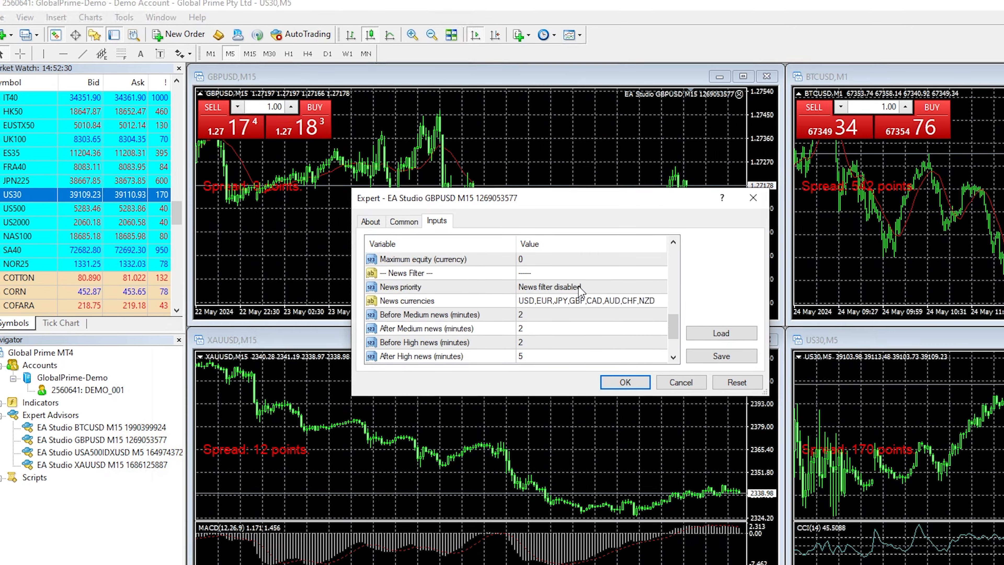
left_click(631, 384)
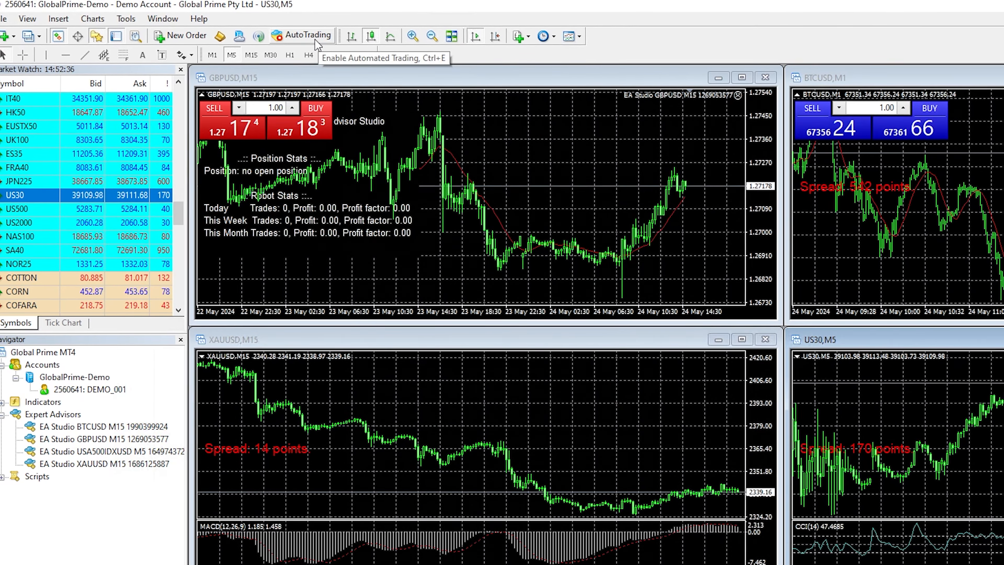
Enable automated trading and reattach the EA Studio GBPUSD M15 Expert Advisor to the GBPUSD chart with its default inputs.
left_click(314, 40)
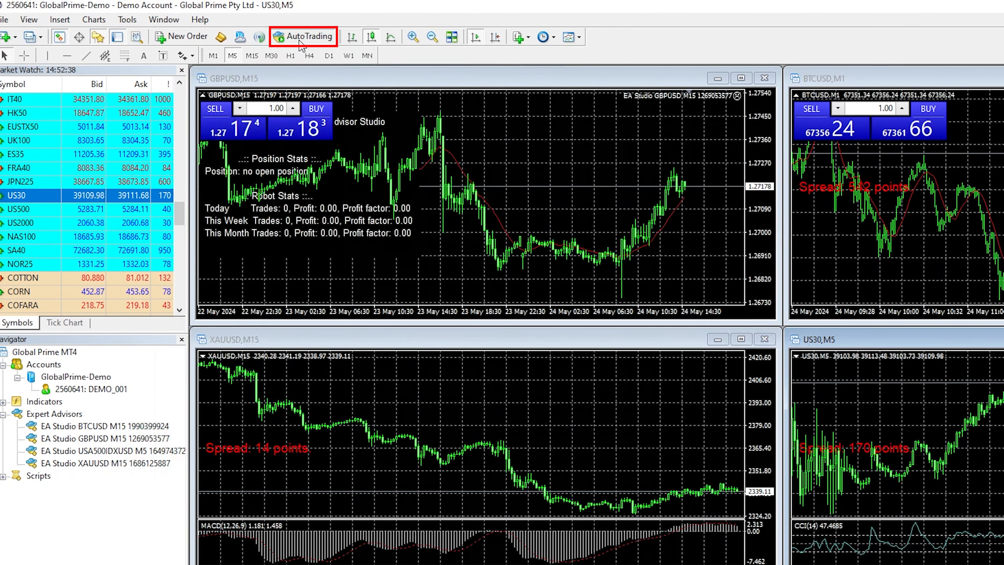
left_click_drag(100, 438, 516, 266)
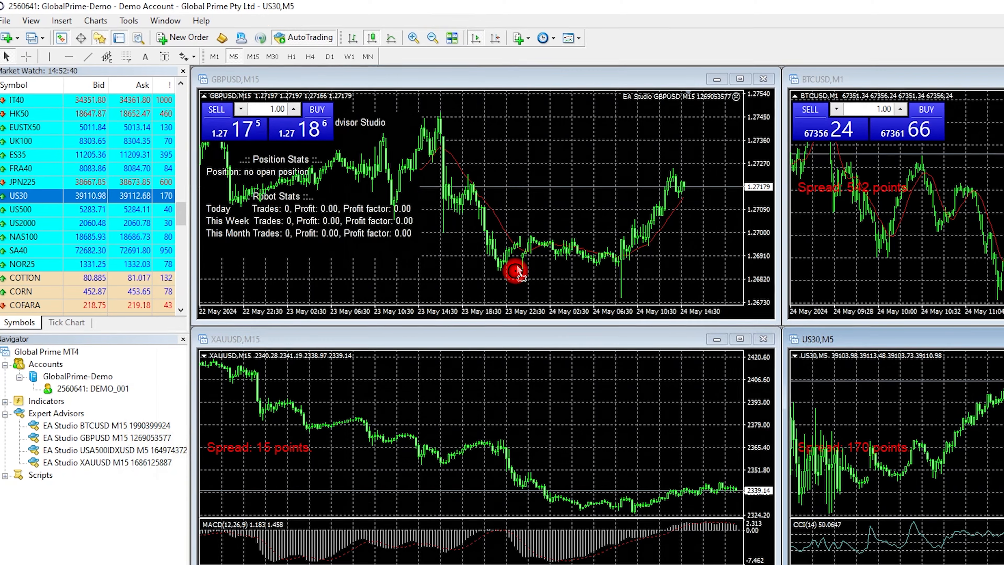
left_click(677, 391)
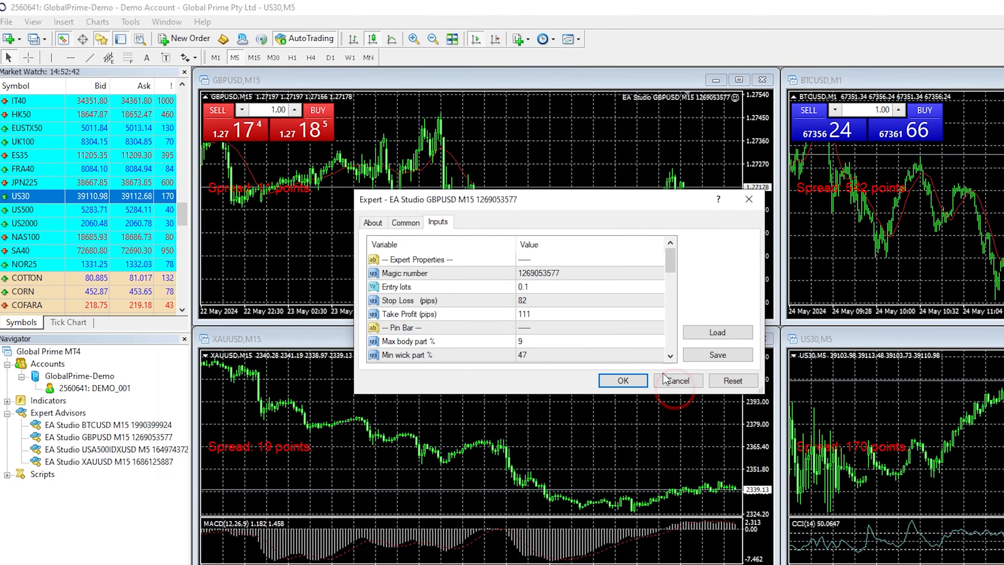
left_click(634, 381)
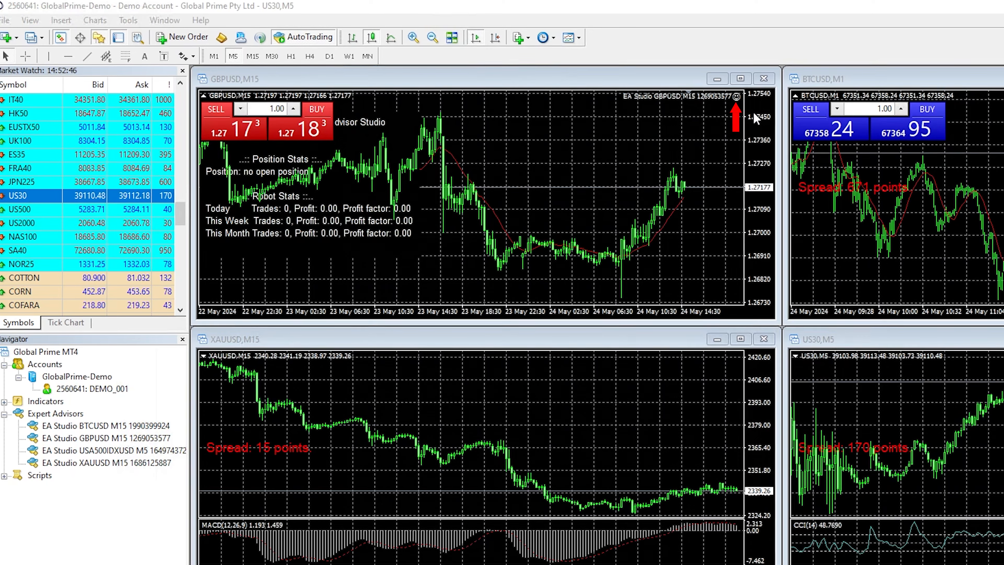
Attach the EA Studio BTCUSD M15 Expert Advisor to the BTCUSD chart with its default settings.
left_click(834, 166)
double_click(90, 429)
left_click_drag(87, 431, 905, 249)
left_click(633, 382)
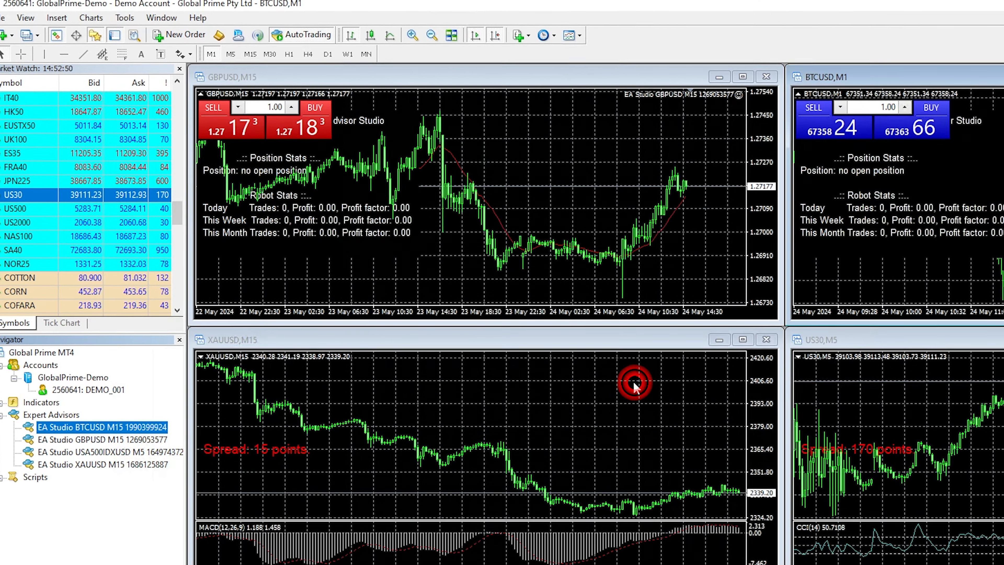
Attach the EA Studio XAUUSD M15 expert to the XAUUSD chart and the USA500IDXUSD M5 expert to the US30 chart, accepting their defaults.
left_click(542, 425)
left_click_drag(94, 465, 462, 465)
left_click(619, 383)
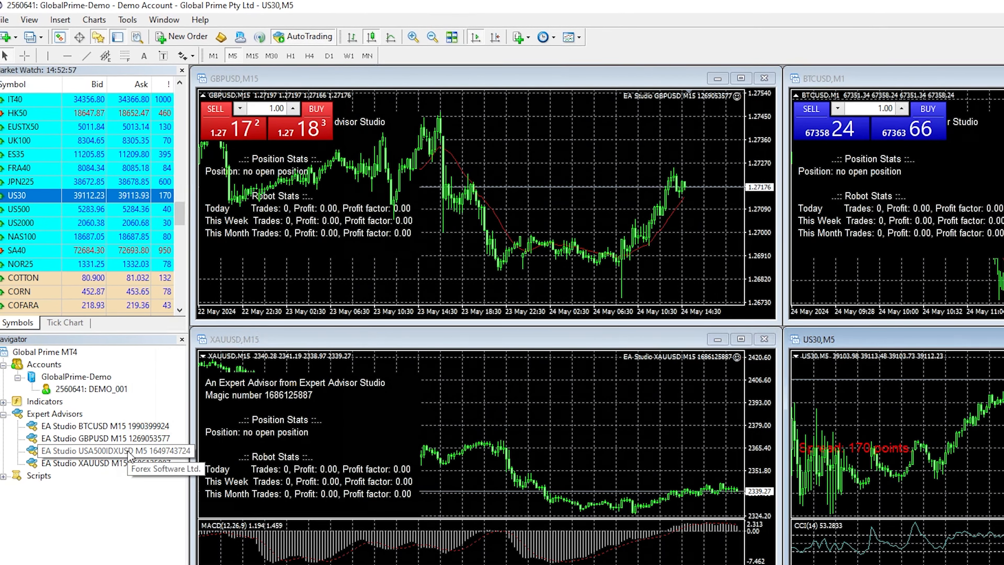
left_click_drag(99, 456, 841, 473)
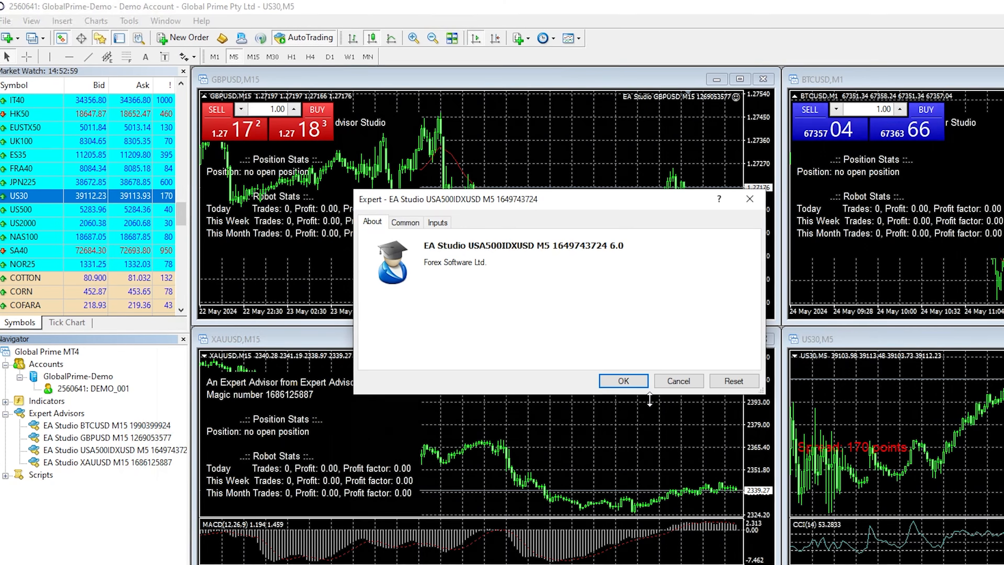
left_click(632, 382)
Open the input settings of the GBPUSD chart's Expert Advisor and set Maximum daily loss (currency) to 100 under Account Protections.
right_click(537, 160)
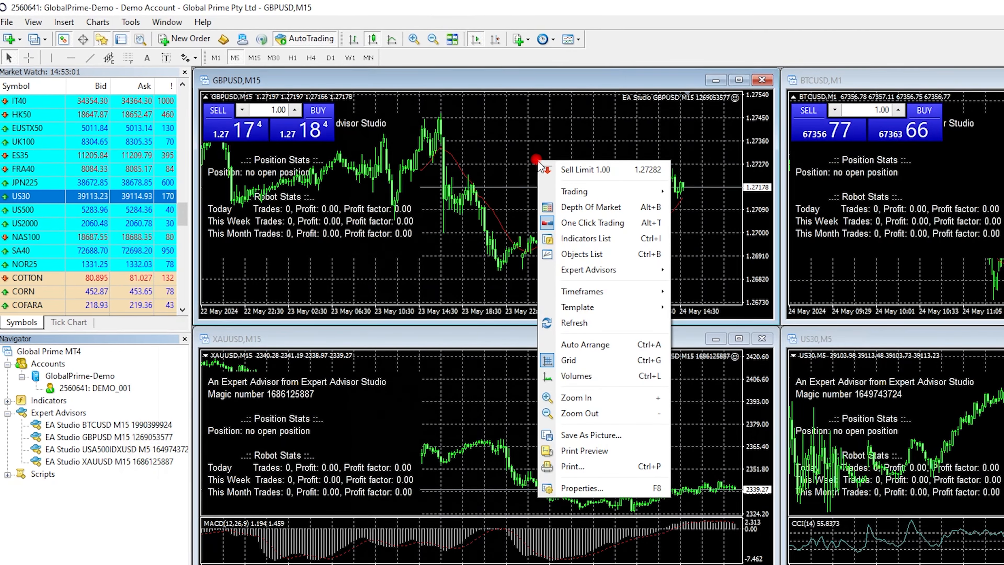
mouse_move(633, 270)
left_click(728, 269)
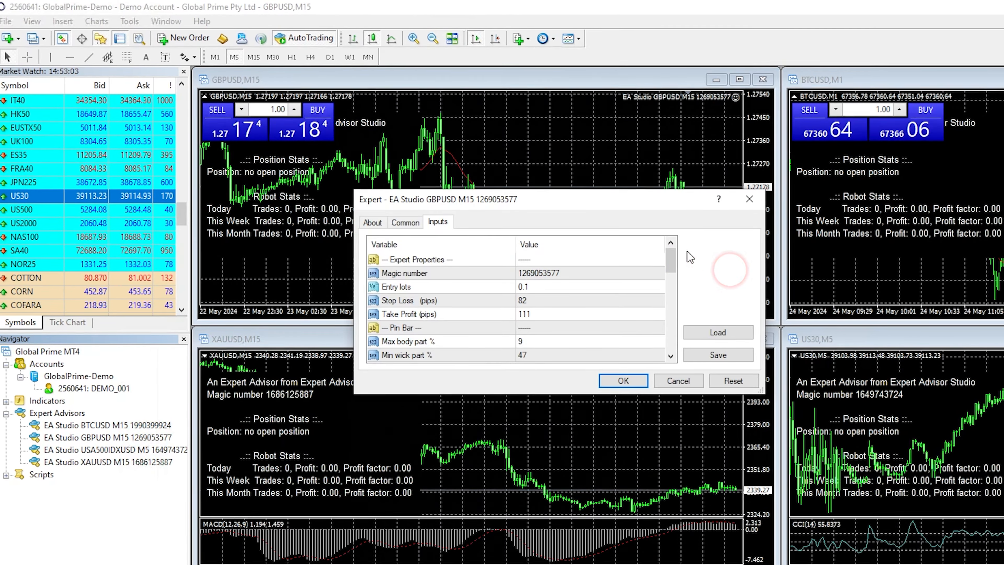
left_click_drag(671, 262, 675, 318)
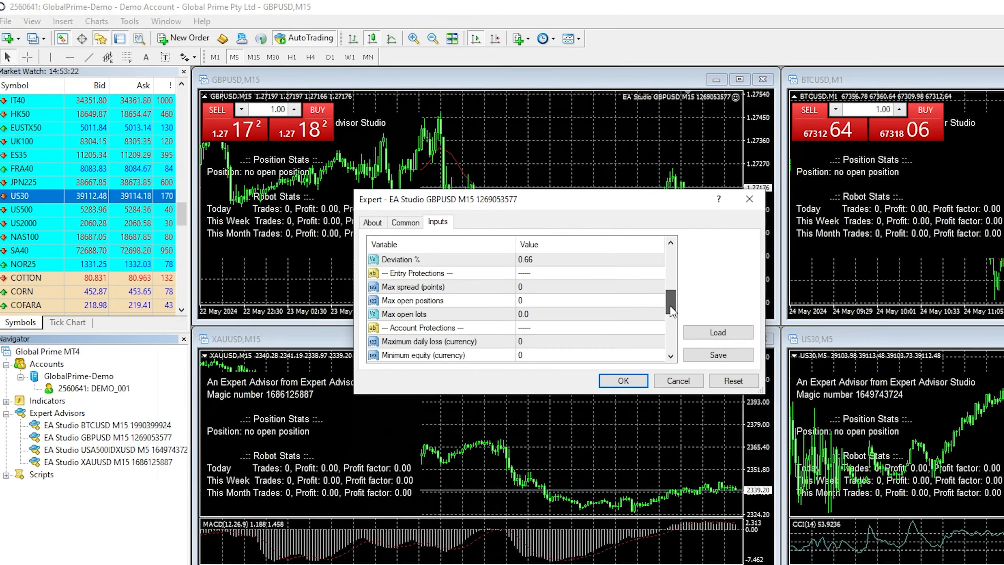
left_click_drag(670, 306, 669, 303)
scroll(506, 318, "down", 3)
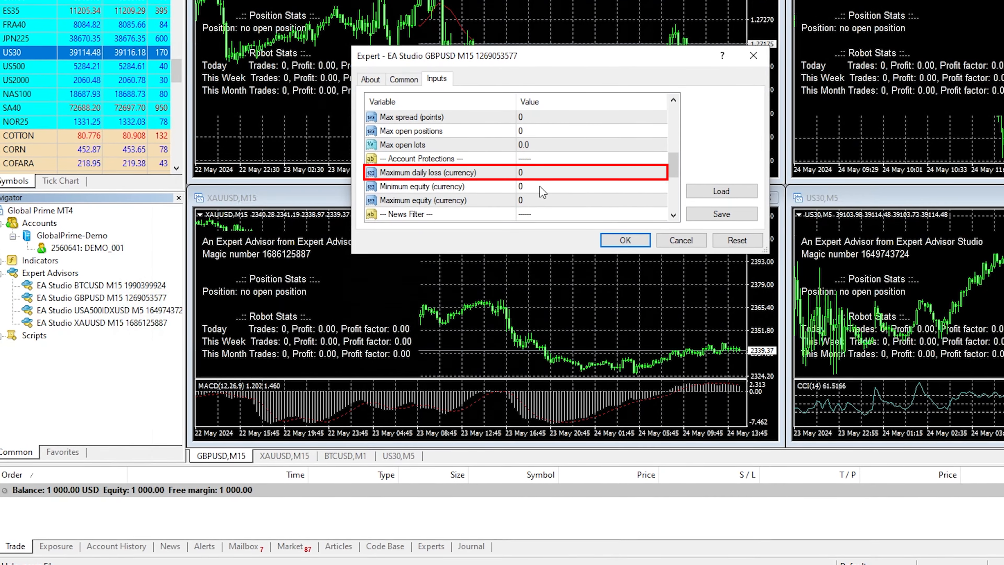
double_click(539, 172)
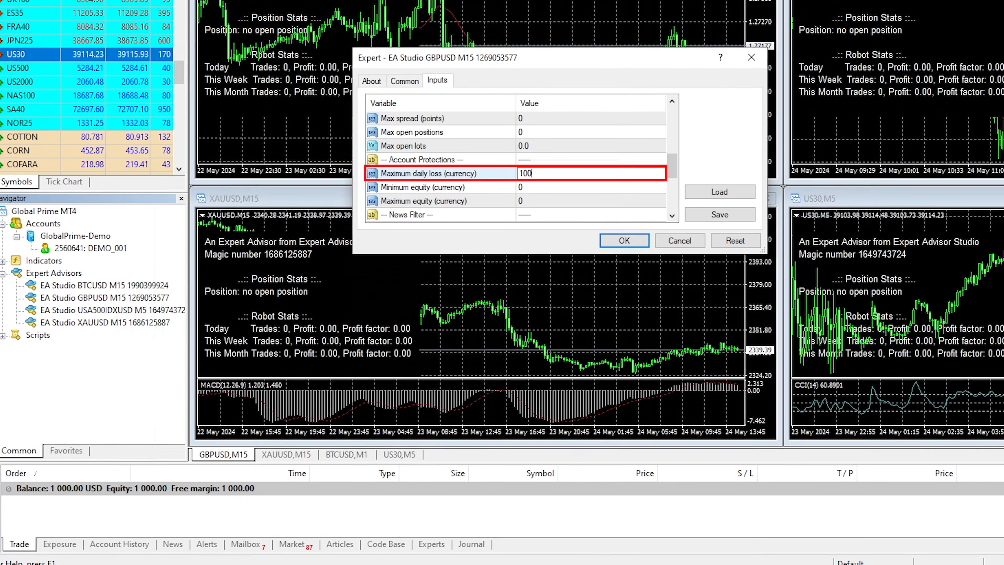
Select the Minimum equity input and open the Maximum equity (currency) value for editing in the GBPUSD expert's account protections.
left_click(541, 189)
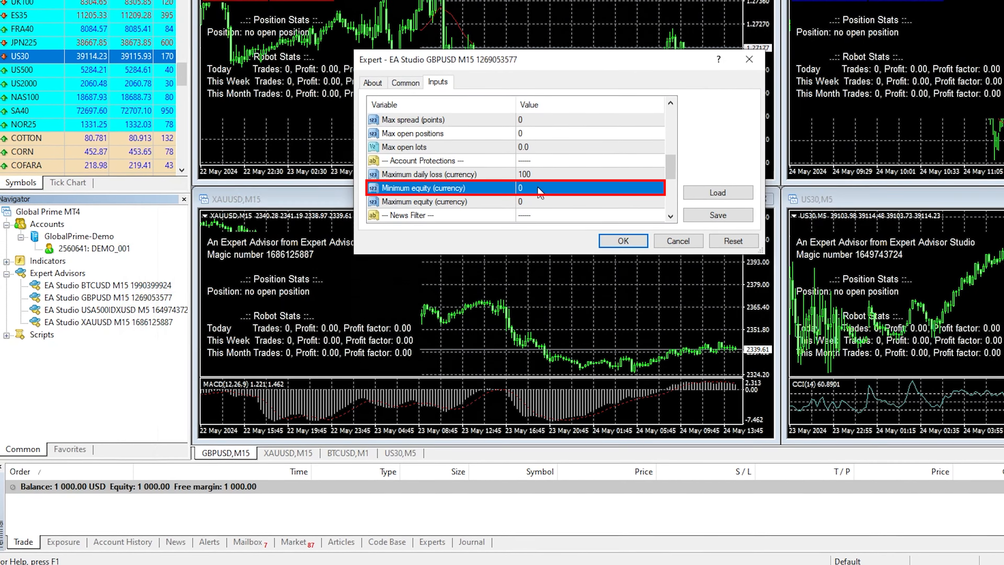
double_click(537, 201)
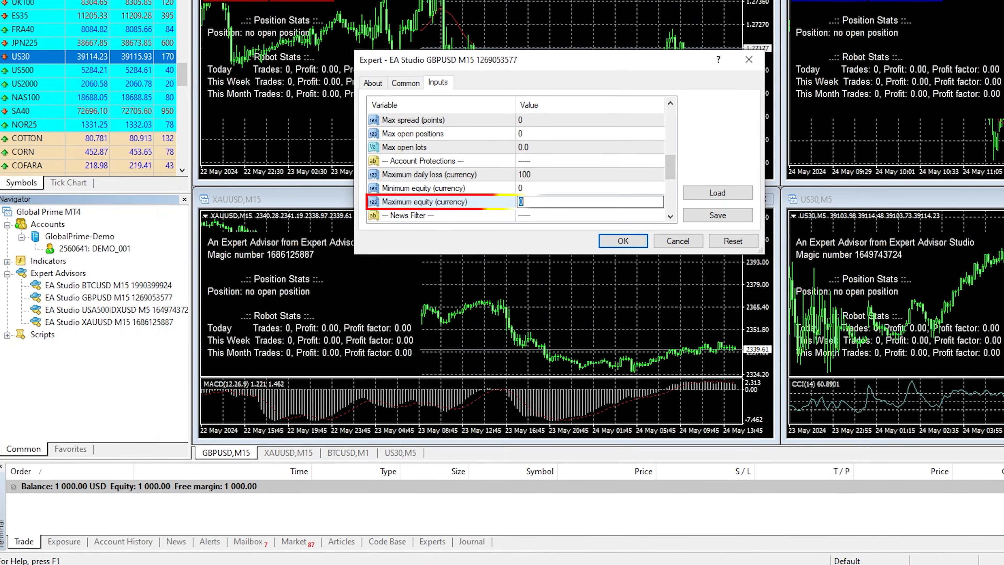